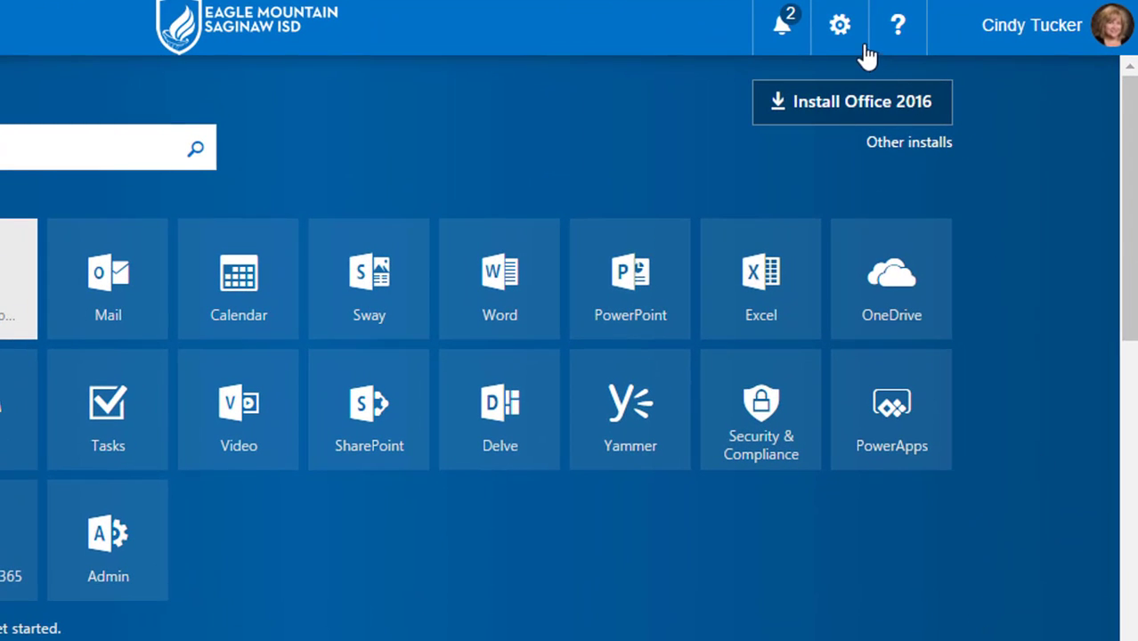
- Search the Office 365 settings for "signature" and open the Email signature options
{"action": "left_click", "coordinate": [841, 29]}
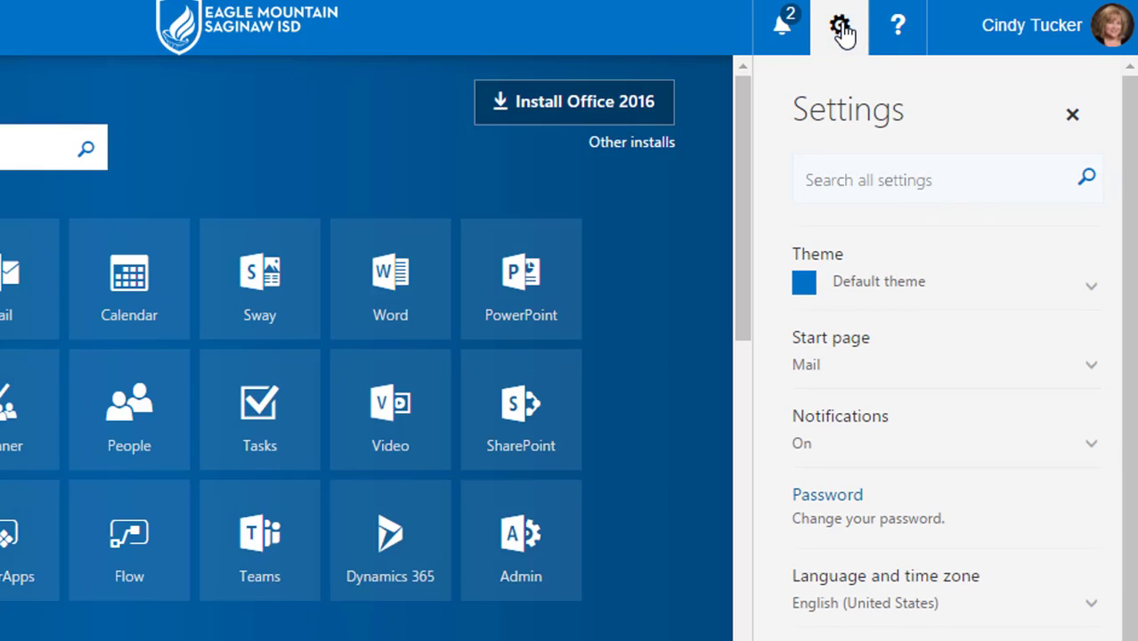
{"action": "left_click", "coordinate": [894, 183]}
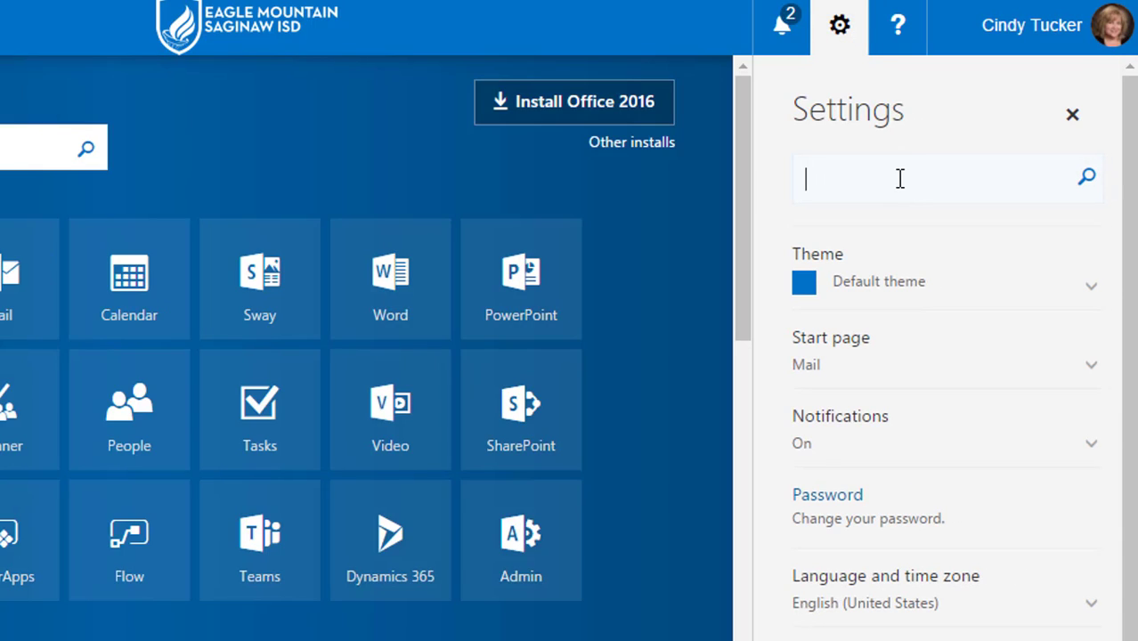
{"action": "type", "text": "signature"}
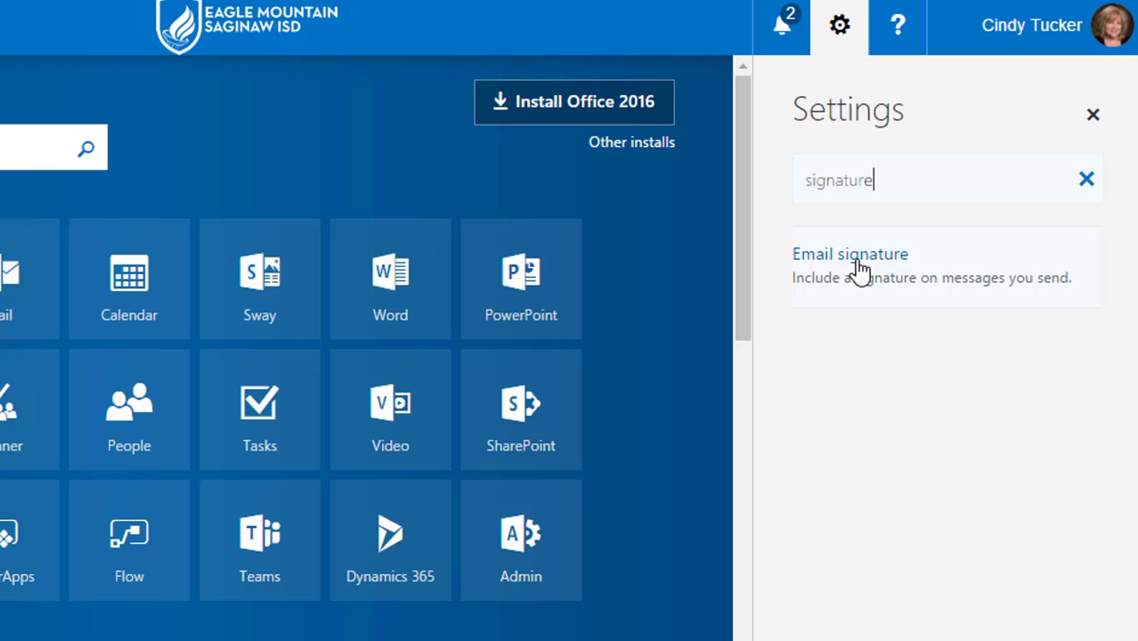
{"action": "left_click", "coordinate": [859, 271]}
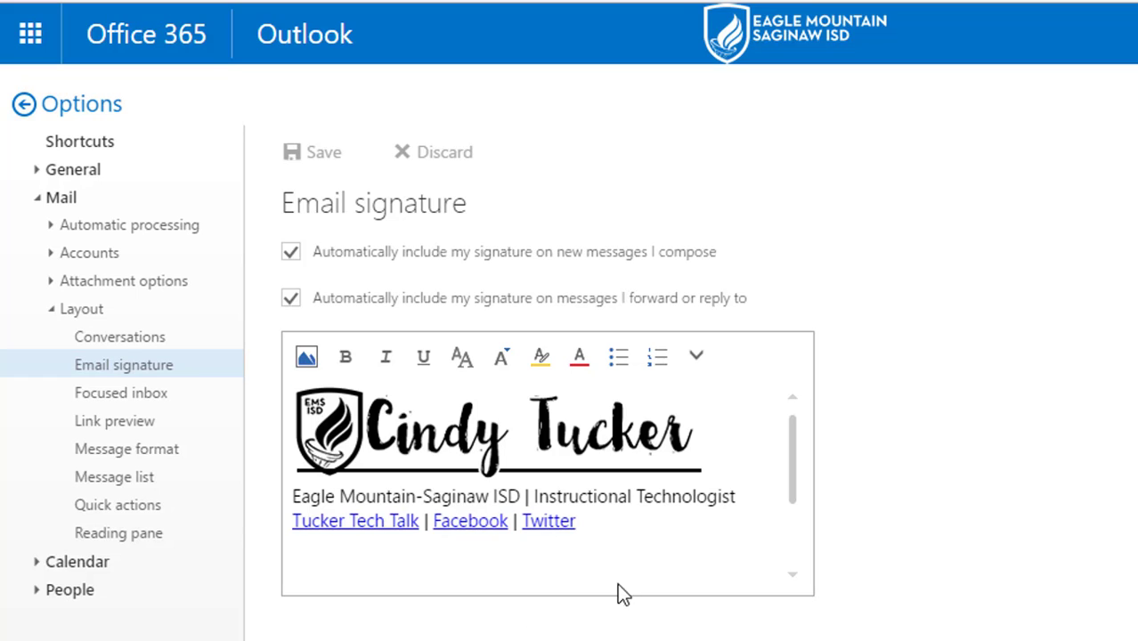
- Insert the BadgeGetToKnowOneNote image on a new line below the signature's Twitter link
{"action": "left_click", "coordinate": [587, 521]}
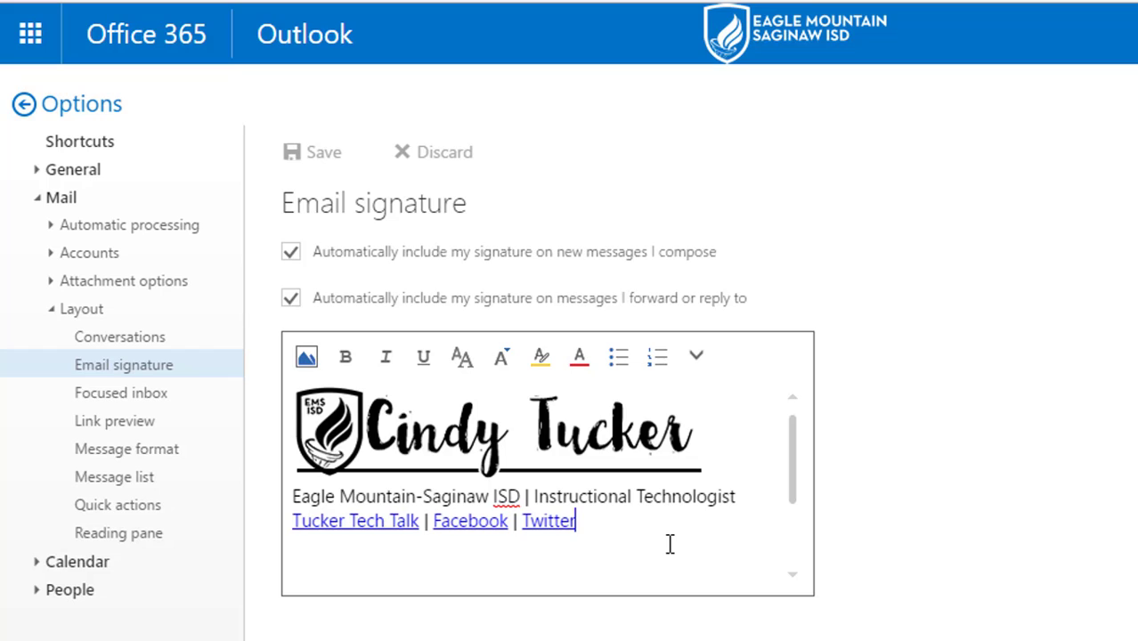
{"action": "key", "text": "Return"}
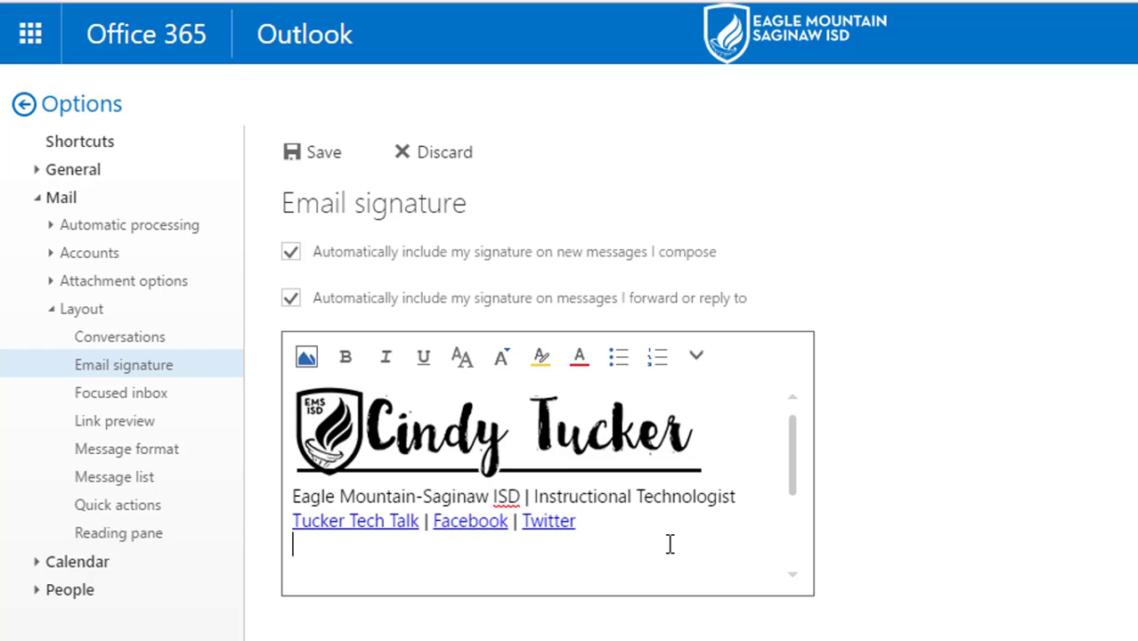
{"action": "left_click", "coordinate": [306, 366]}
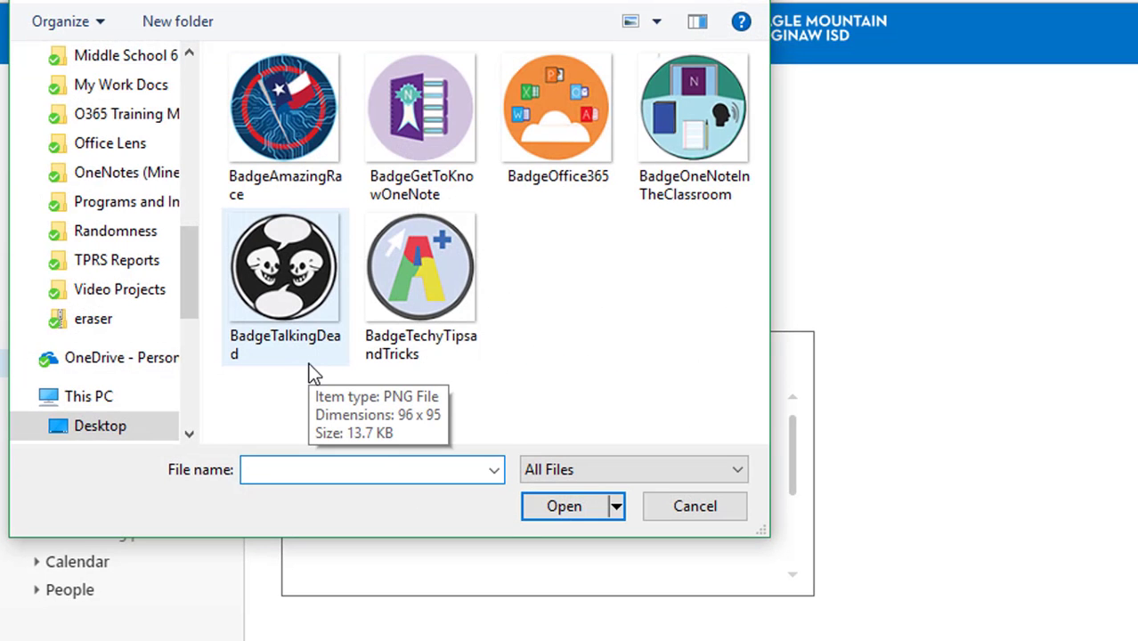
{"action": "left_click", "coordinate": [398, 130]}
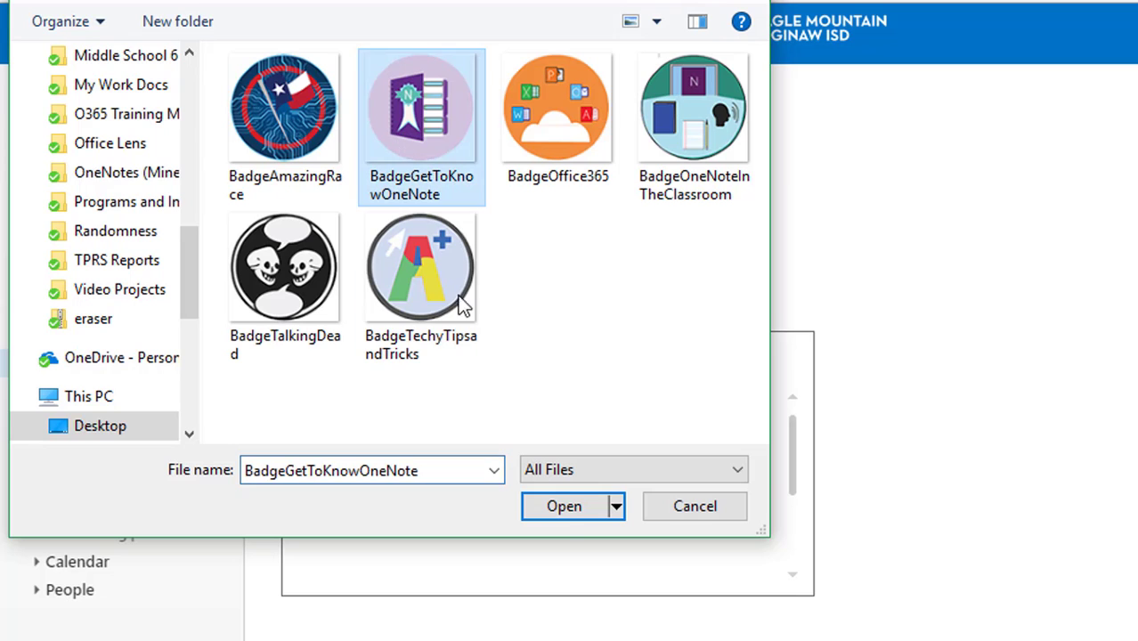
{"action": "left_click", "coordinate": [562, 506]}
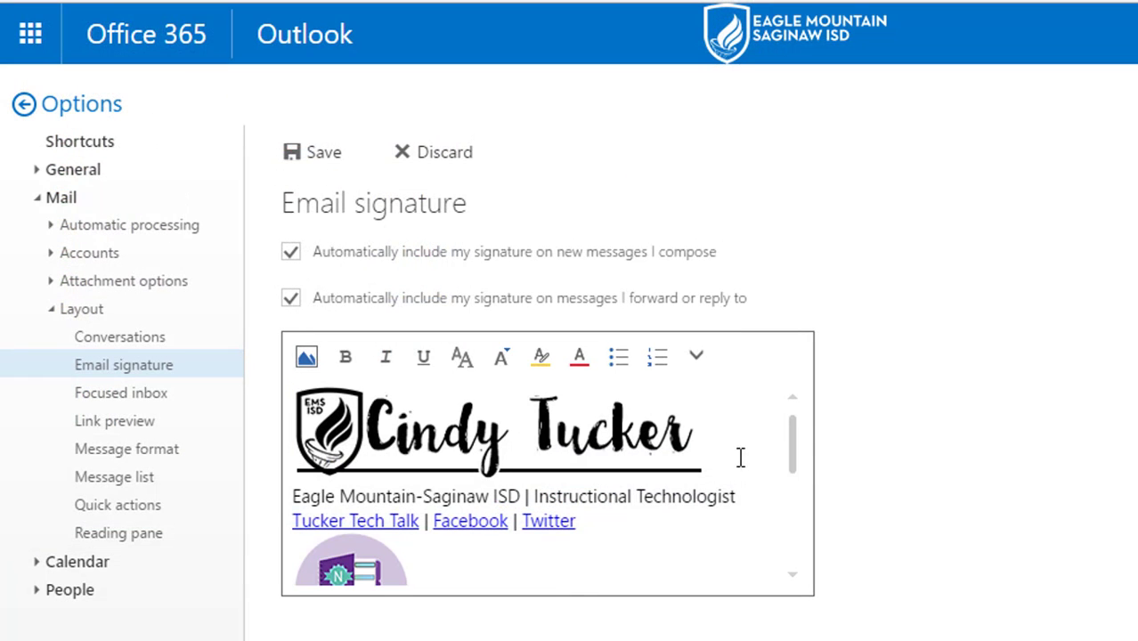
- Insert the BadgeTalkingDead image beside the OneNote badge and save the email signature
{"action": "left_click_drag", "start_coordinate": [790, 447], "coordinate": [790, 491]}
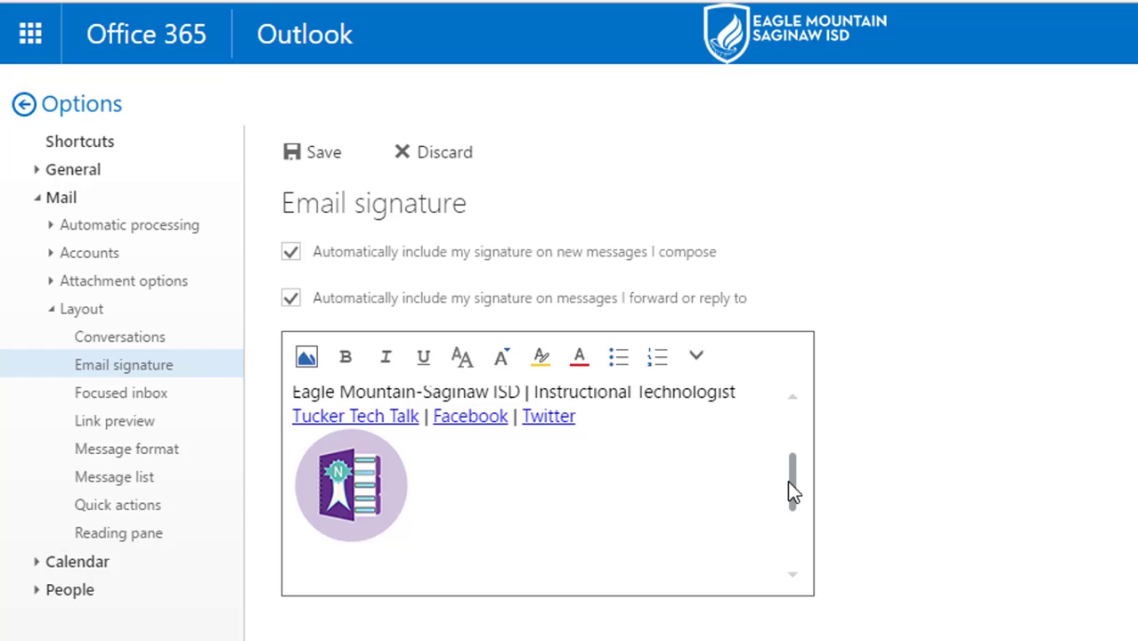
{"action": "left_click", "coordinate": [416, 489]}
{"action": "left_click", "coordinate": [305, 361]}
{"action": "left_click", "coordinate": [328, 350]}
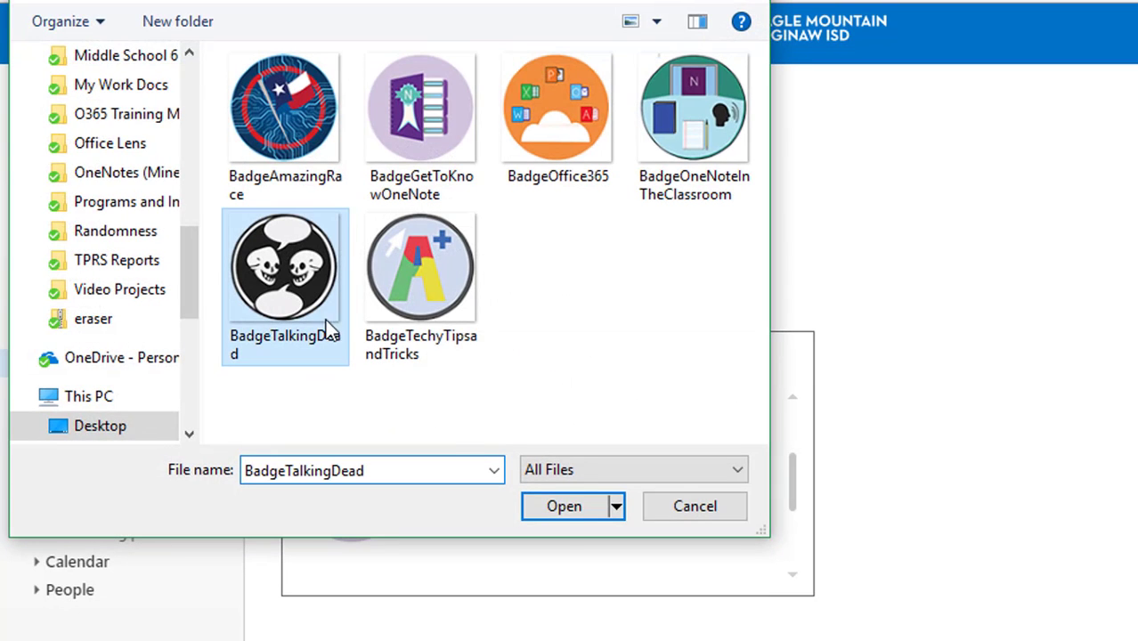
{"action": "left_click", "coordinate": [564, 506]}
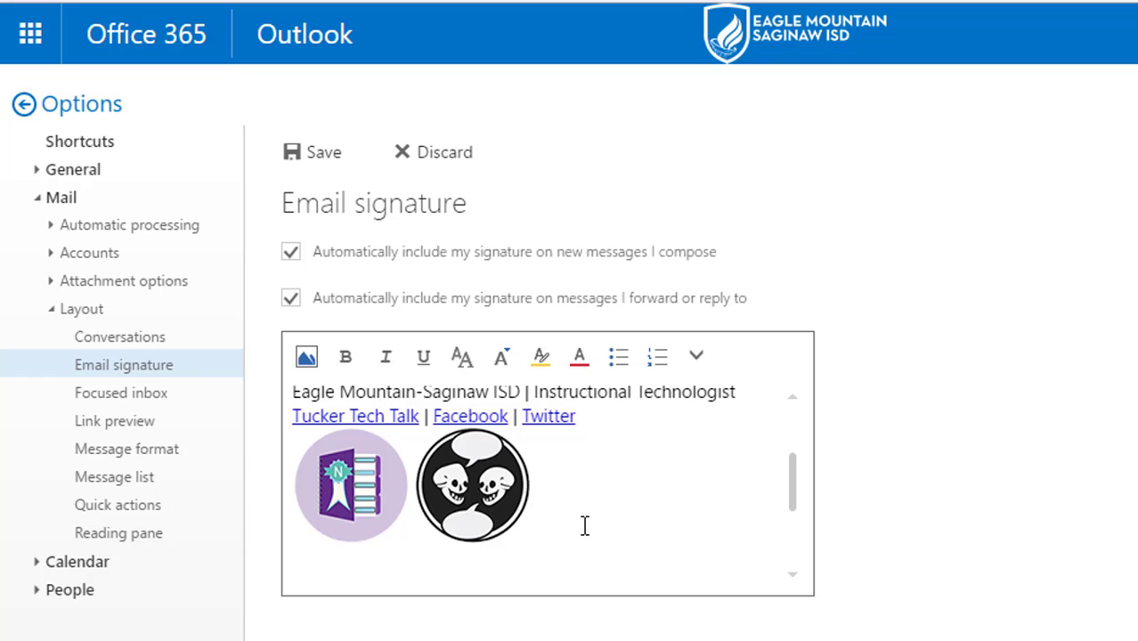
{"action": "left_click_drag", "start_coordinate": [798, 507], "coordinate": [792, 470]}
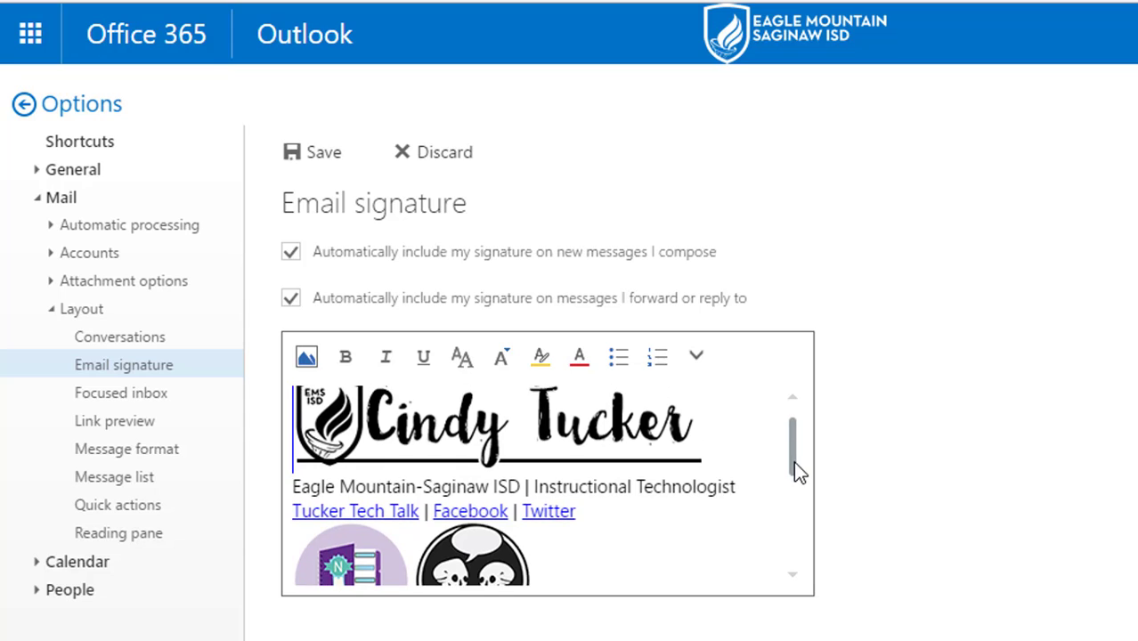
{"action": "left_click", "coordinate": [319, 163]}
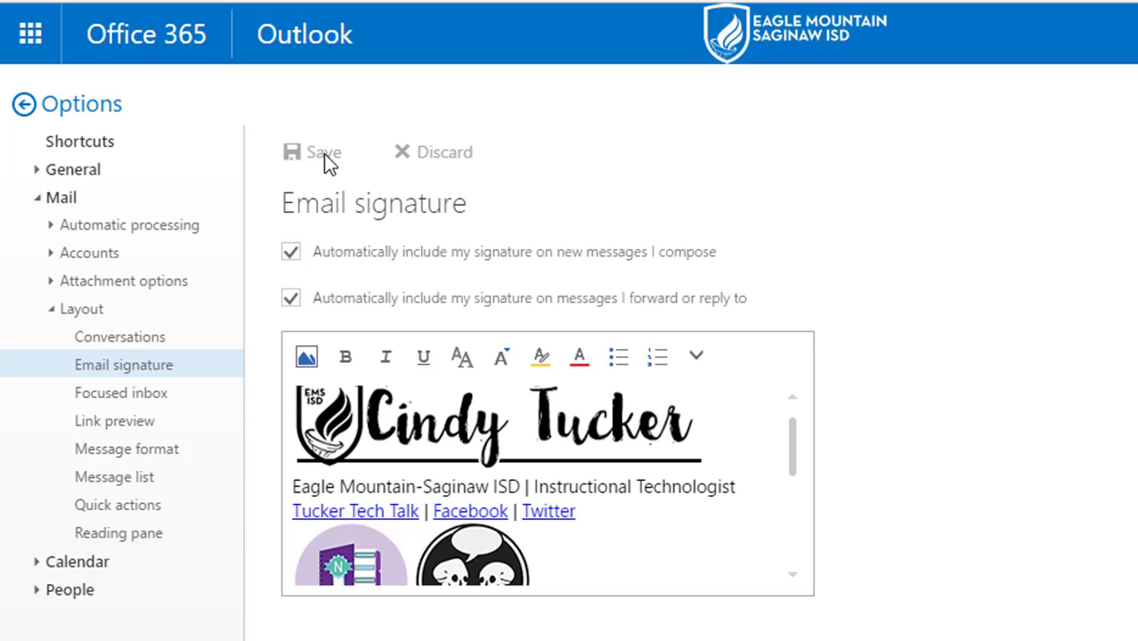
- Return to the Office 365 home page, open Mail and start a new message
{"action": "left_click", "coordinate": [150, 3]}
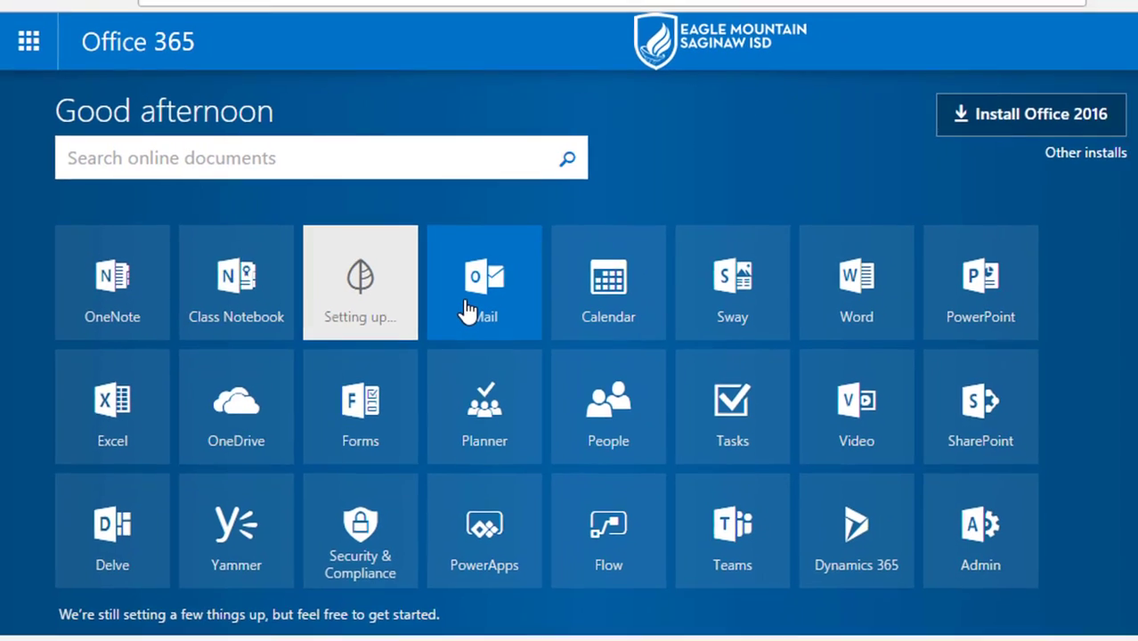
{"action": "left_click", "coordinate": [500, 316]}
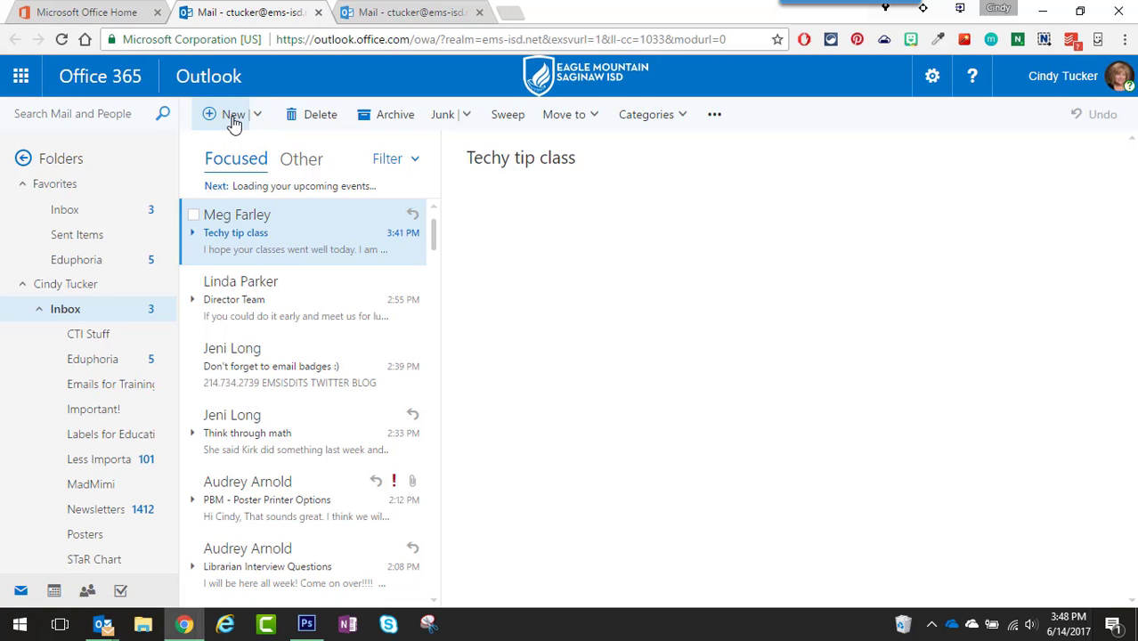
{"action": "left_click", "coordinate": [234, 116]}
{"action": "left_click", "coordinate": [751, 578]}
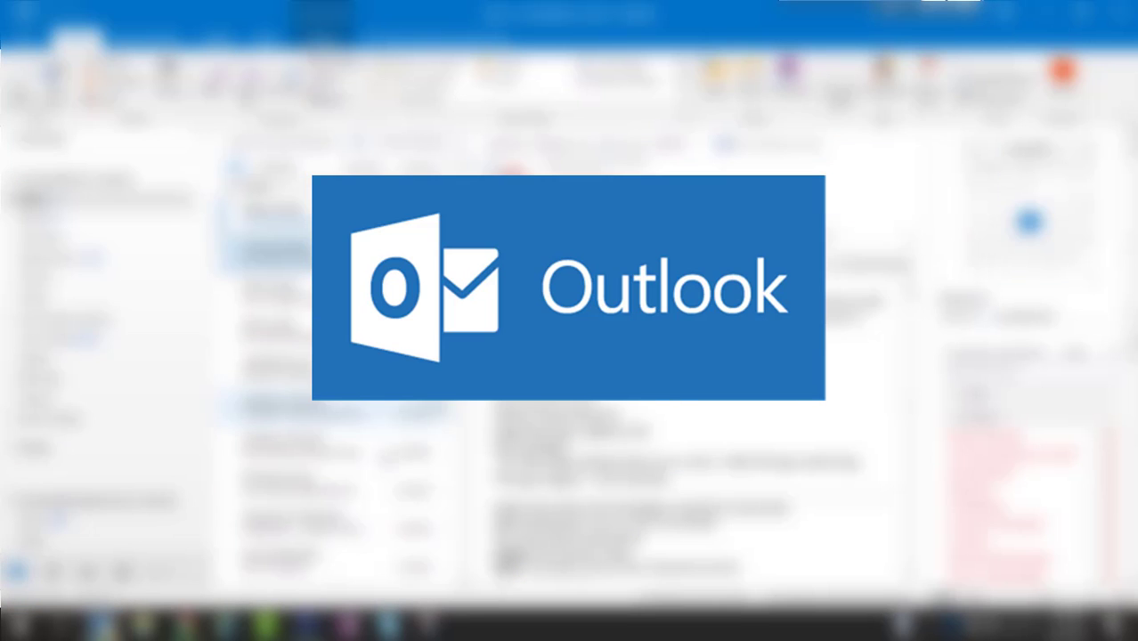
- Switch to desktop Outlook, start a new email and open the Signatures and Stationery settings
{"action": "left_click", "coordinate": [336, 448]}
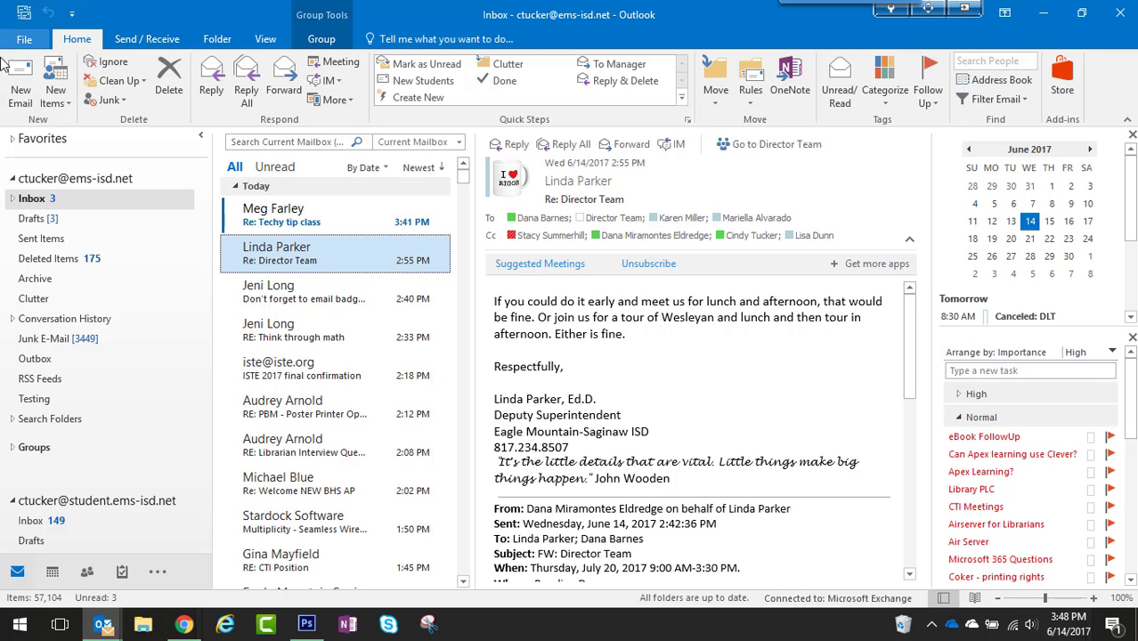
{"action": "left_click", "coordinate": [25, 94]}
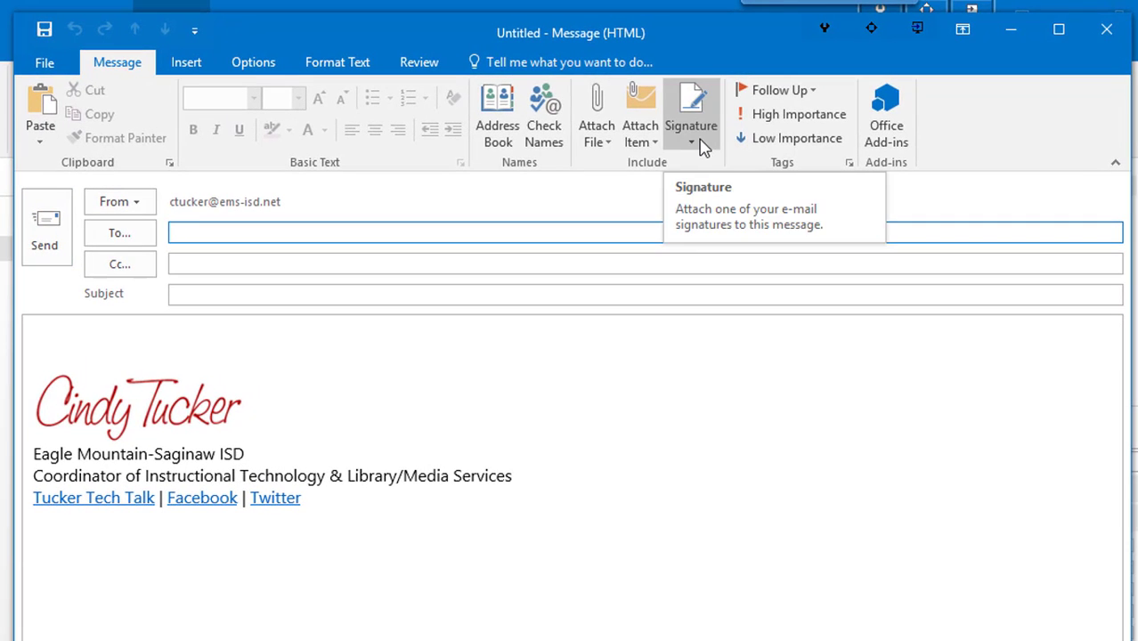
{"action": "left_click", "coordinate": [700, 144]}
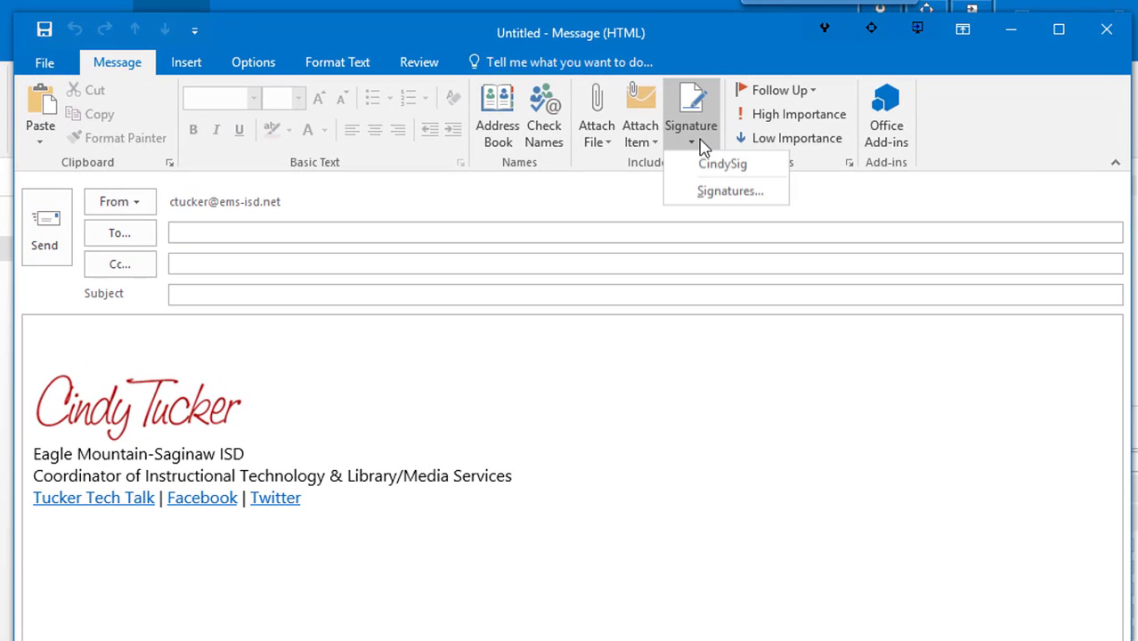
{"action": "left_click", "coordinate": [733, 193]}
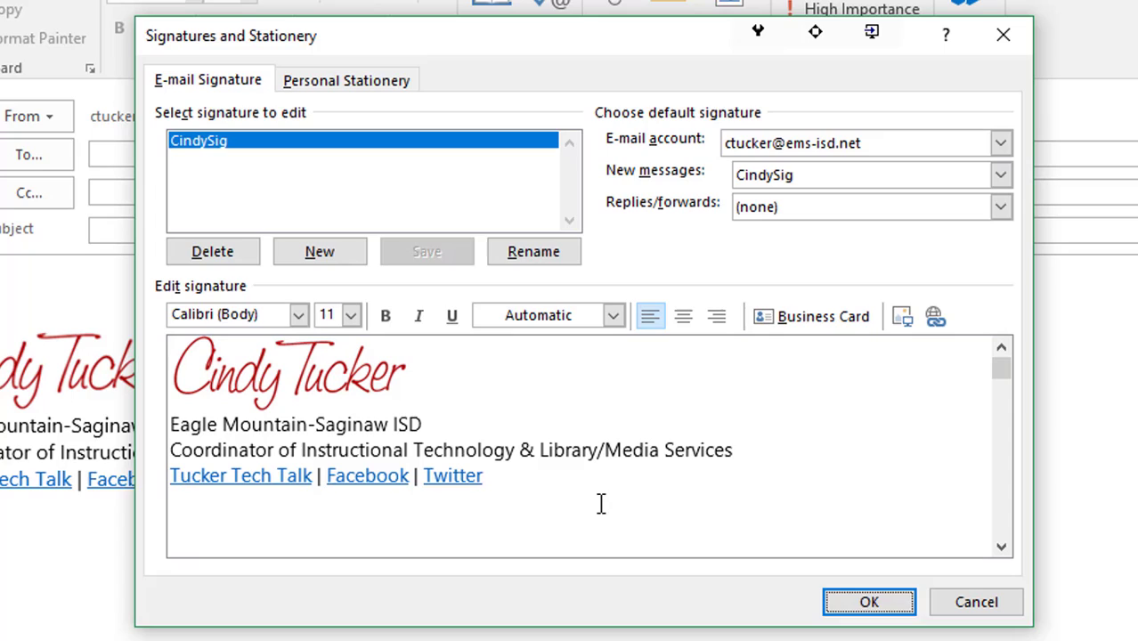
- Copy the entire content of the existing signature, from the name image to the Twitter link
{"action": "left_click", "coordinate": [667, 476]}
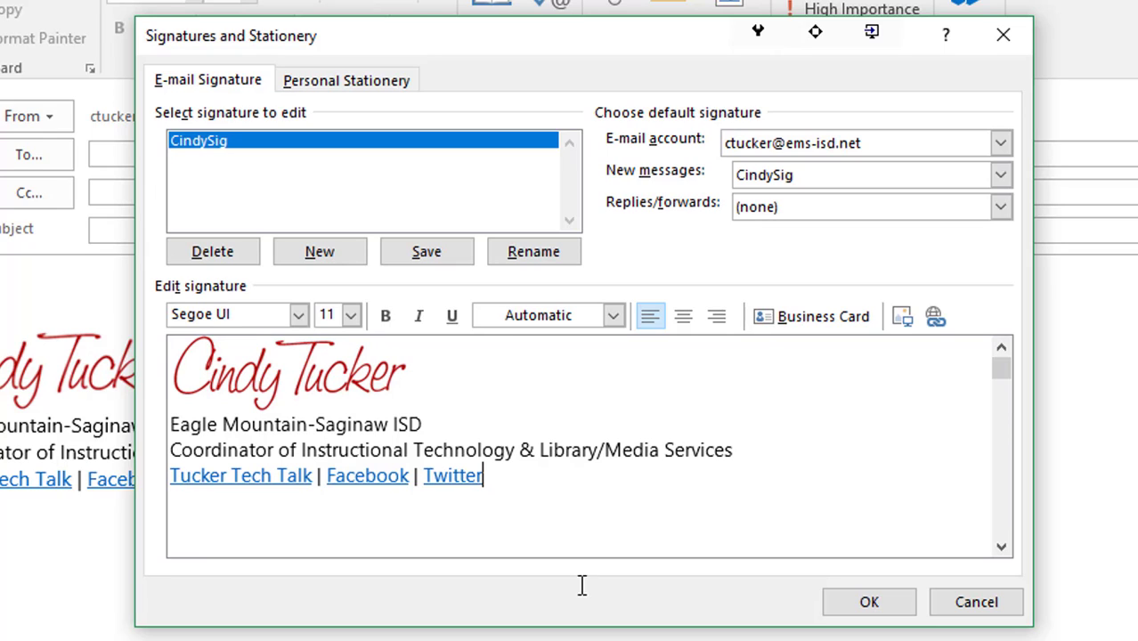
{"action": "left_click_drag", "start_coordinate": [519, 488], "coordinate": [217, 378]}
{"action": "key", "text": "ctrl+c"}
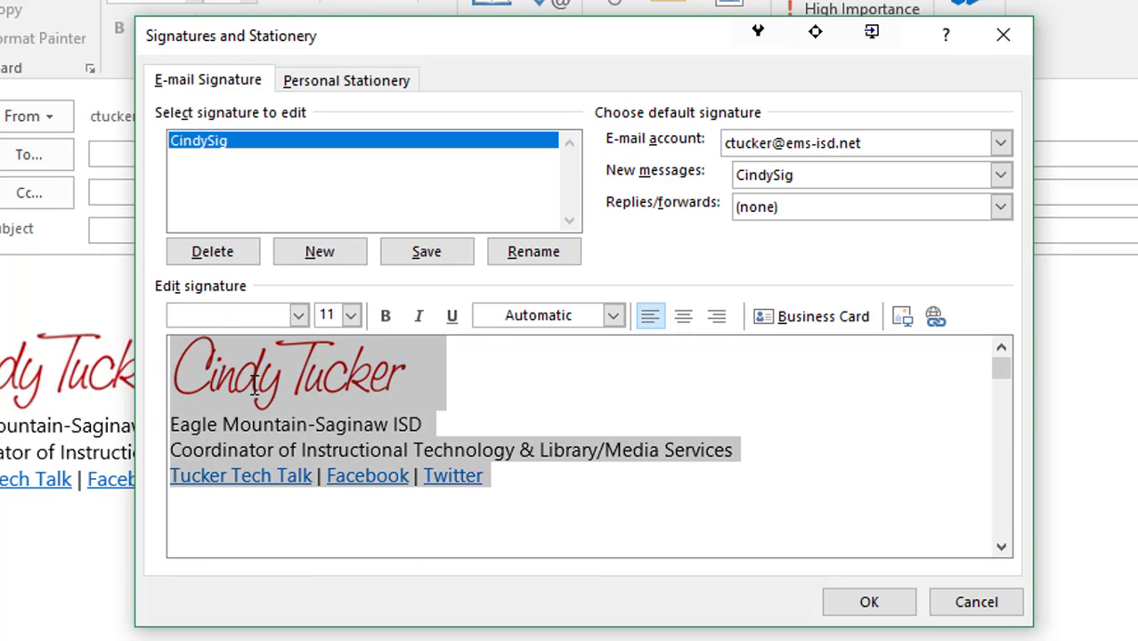
{"action": "left_click", "coordinate": [516, 481]}
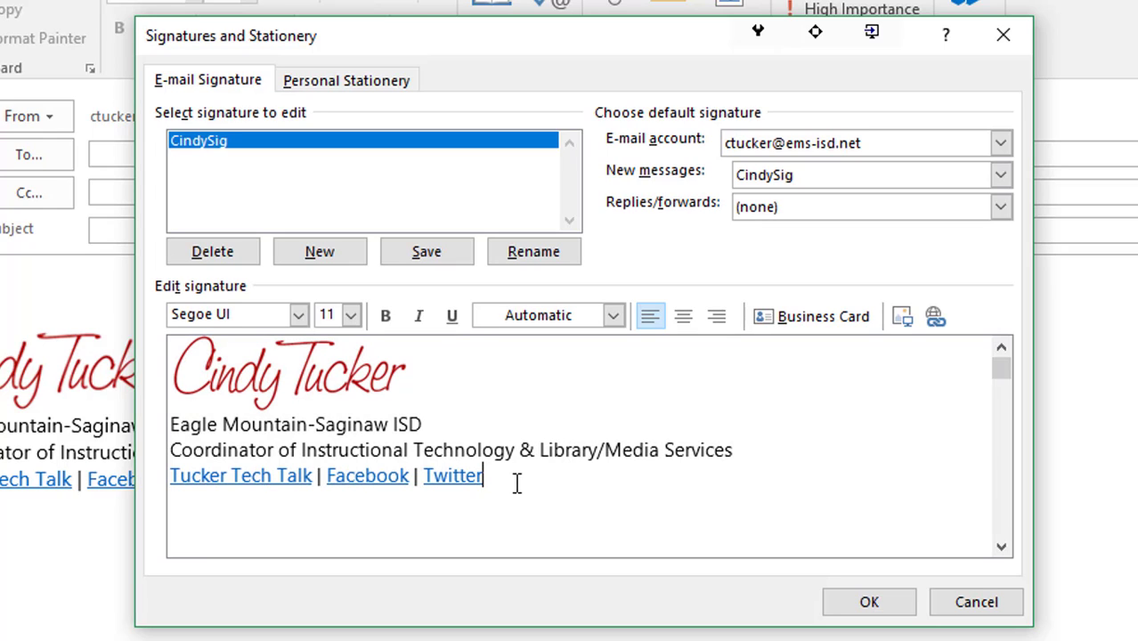
- Create a new signature named Badges and paste the copied signature content into it
{"action": "left_click", "coordinate": [333, 256]}
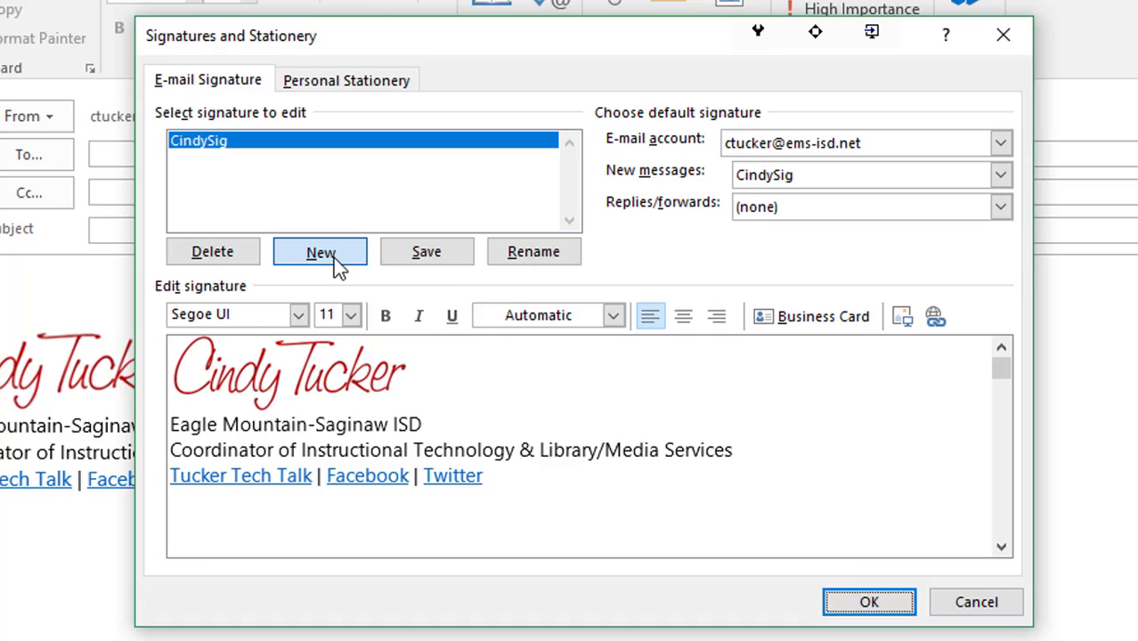
{"action": "type", "text": "B"}
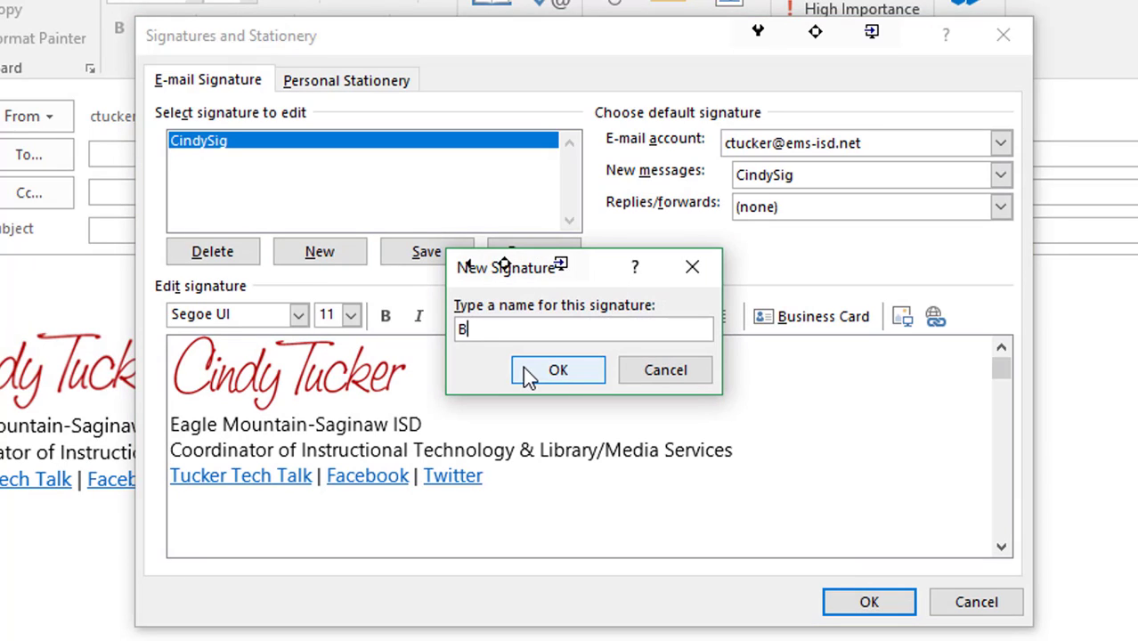
{"action": "type", "text": "adges"}
{"action": "left_click", "coordinate": [579, 374]}
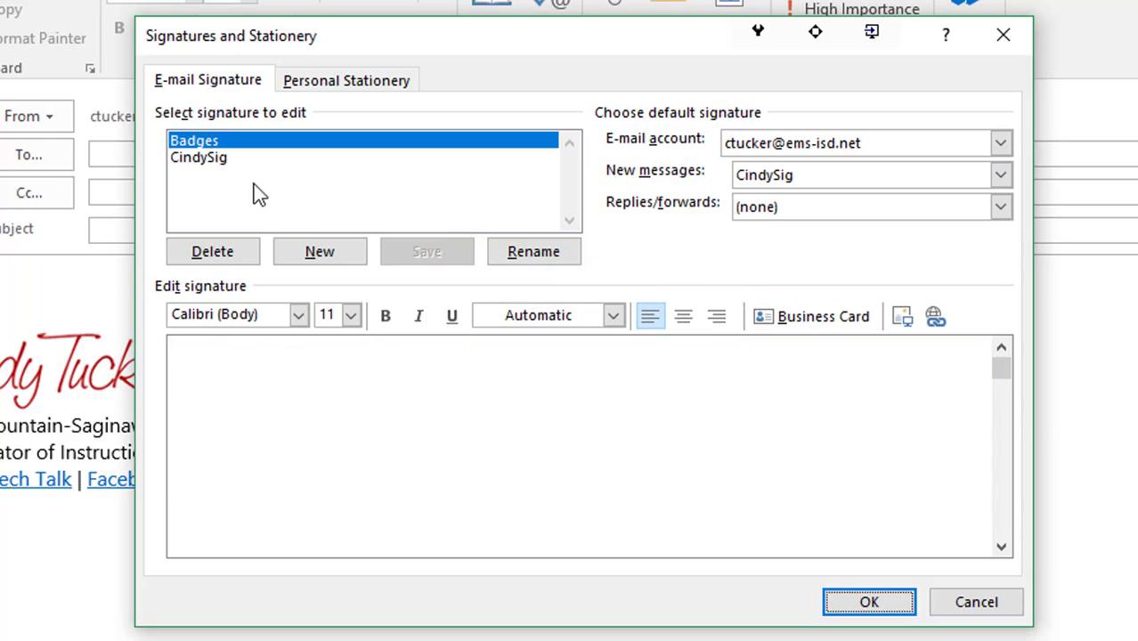
{"action": "left_click", "coordinate": [199, 359]}
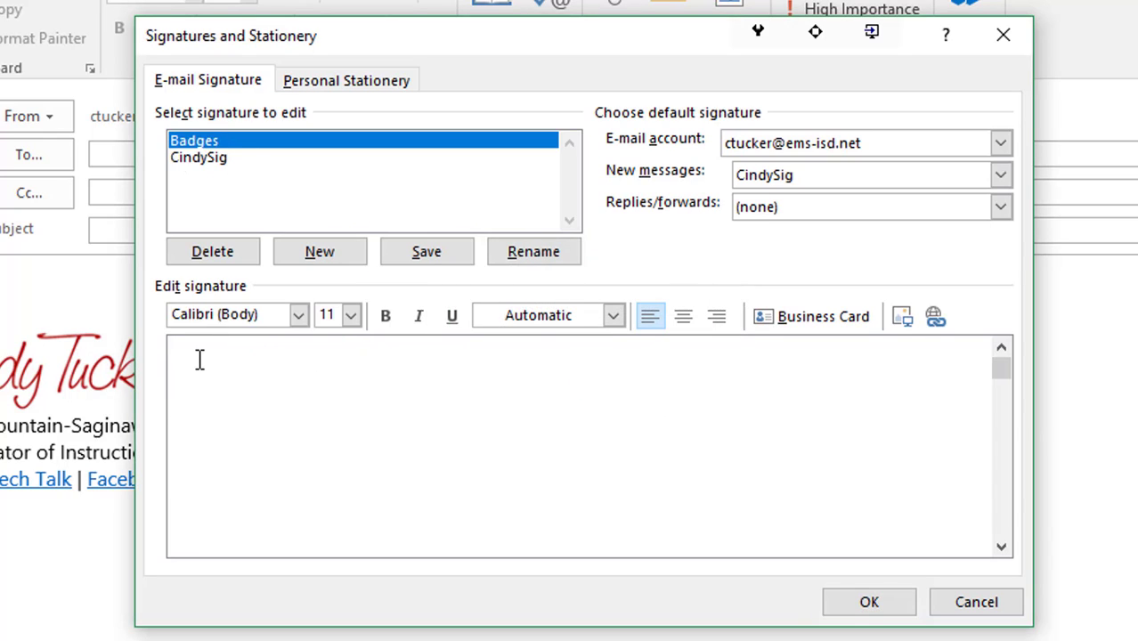
{"action": "key", "text": "ctrl+v"}
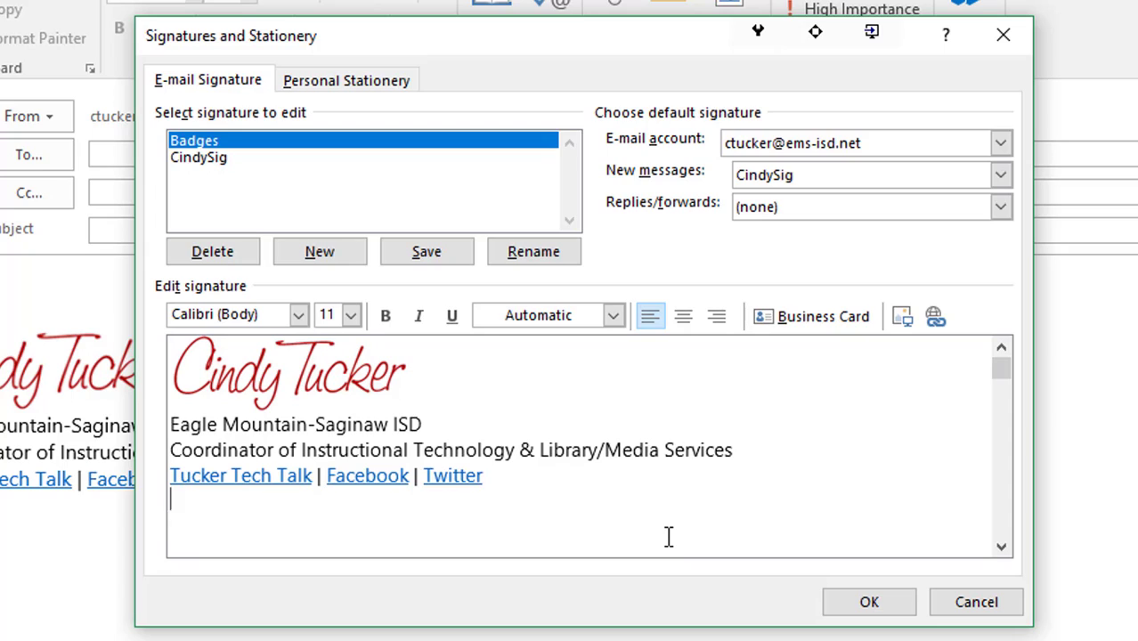
- Insert the BadgeOneNoteInTheClassroom picture below the links in the Badges signature
{"action": "left_click", "coordinate": [901, 317]}
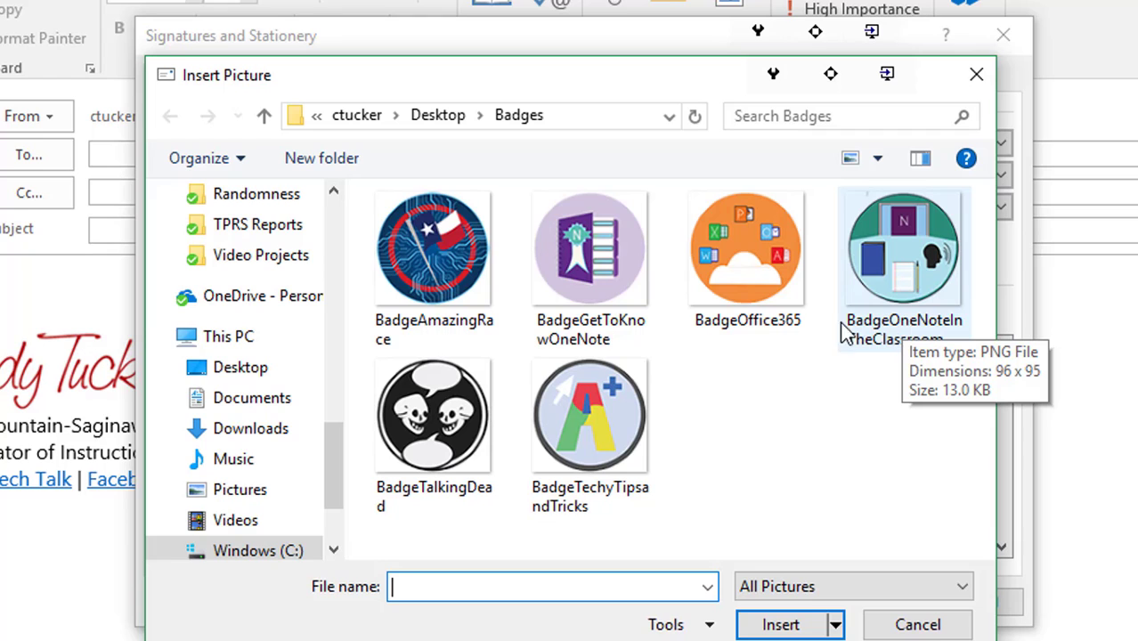
{"action": "left_click", "coordinate": [887, 251]}
{"action": "left_click", "coordinate": [787, 623]}
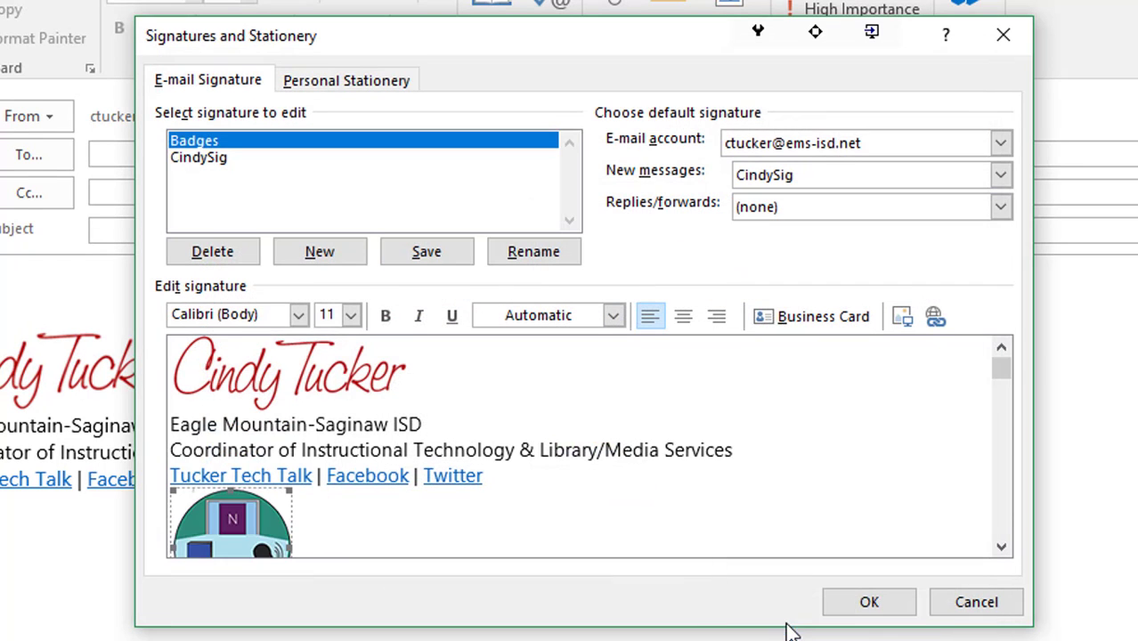
- Insert the BadgeOffice365 picture directly after the OneNote classroom badge
{"action": "scroll", "coordinate": [349, 526], "scroll_direction": "down", "scroll_amount": 1}
{"action": "left_click", "coordinate": [310, 481]}
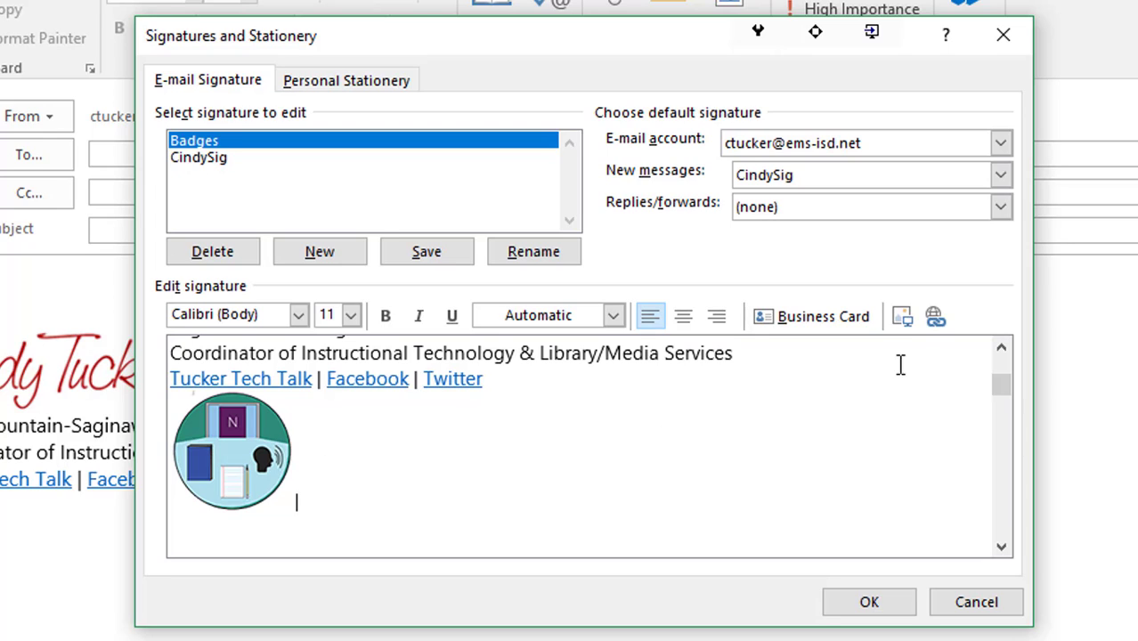
{"action": "left_click", "coordinate": [901, 317]}
{"action": "left_click", "coordinate": [742, 264]}
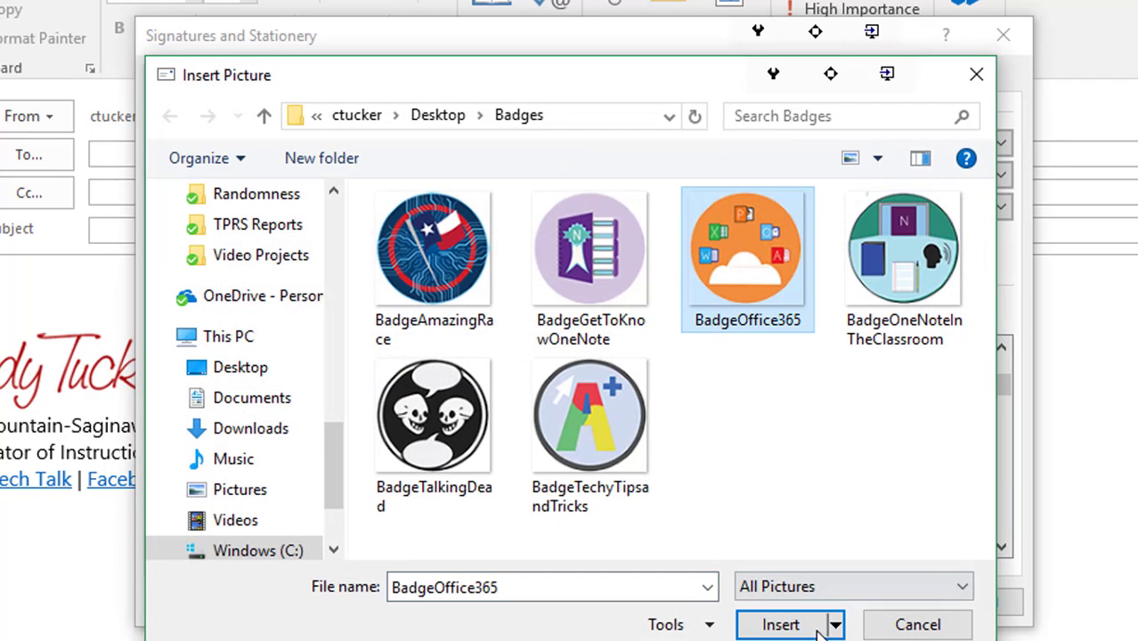
{"action": "left_click", "coordinate": [781, 625]}
- Insert the BadgeAmazingRace picture directly after the Office 365 badge and save the Badges signature
{"action": "left_click", "coordinate": [489, 493]}
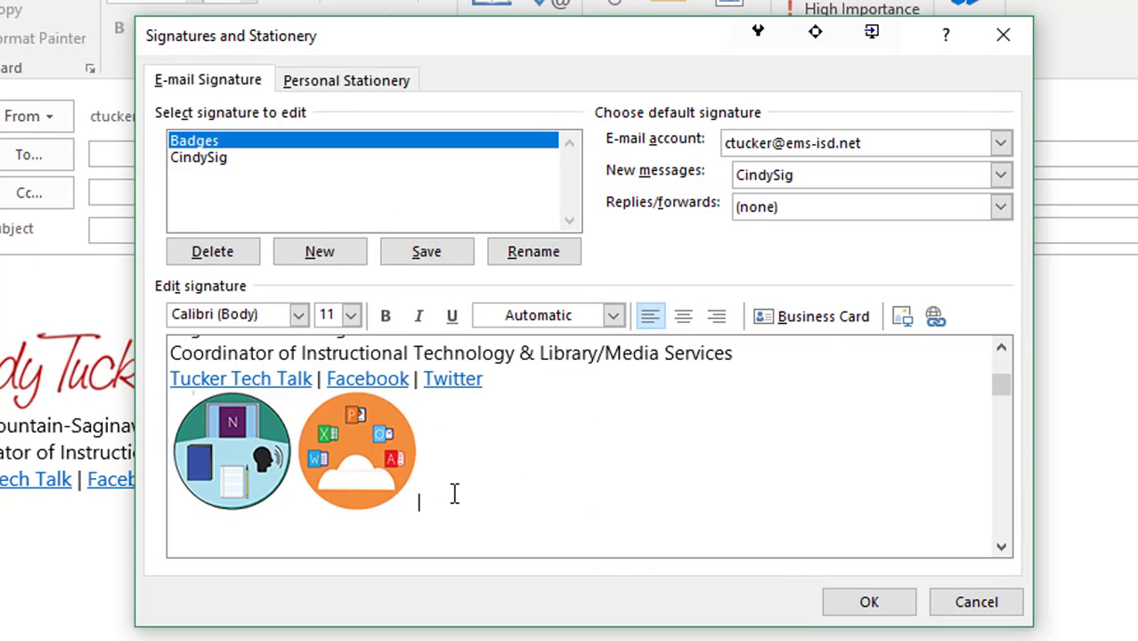
{"action": "left_click", "coordinate": [900, 318]}
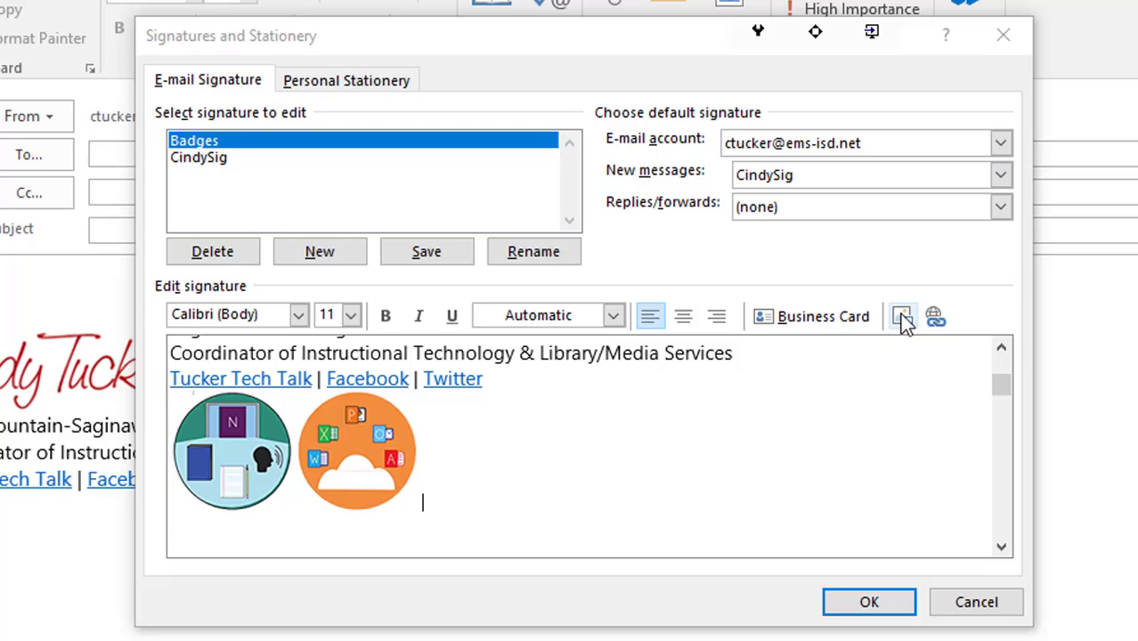
{"action": "left_click", "coordinate": [470, 294]}
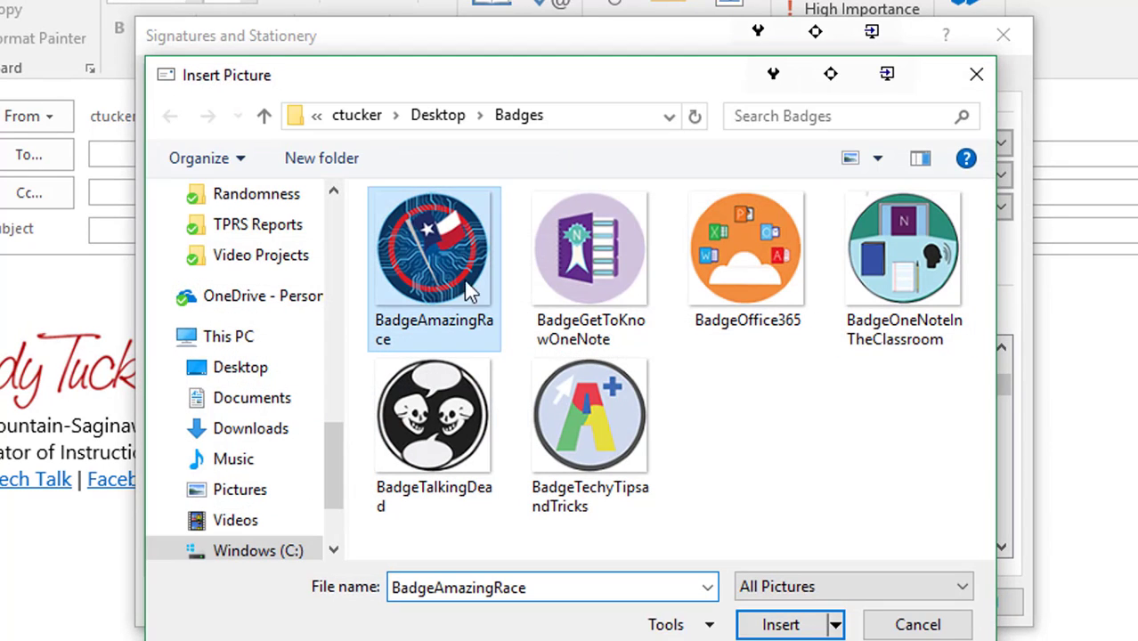
{"action": "left_click", "coordinate": [781, 624]}
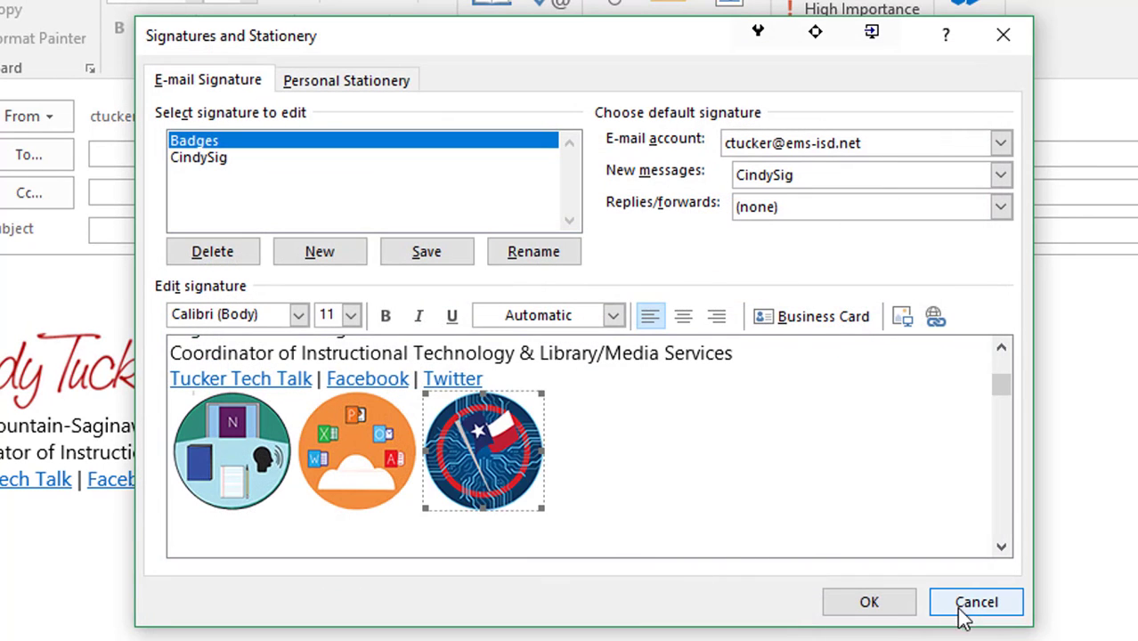
{"action": "left_click", "coordinate": [875, 605]}
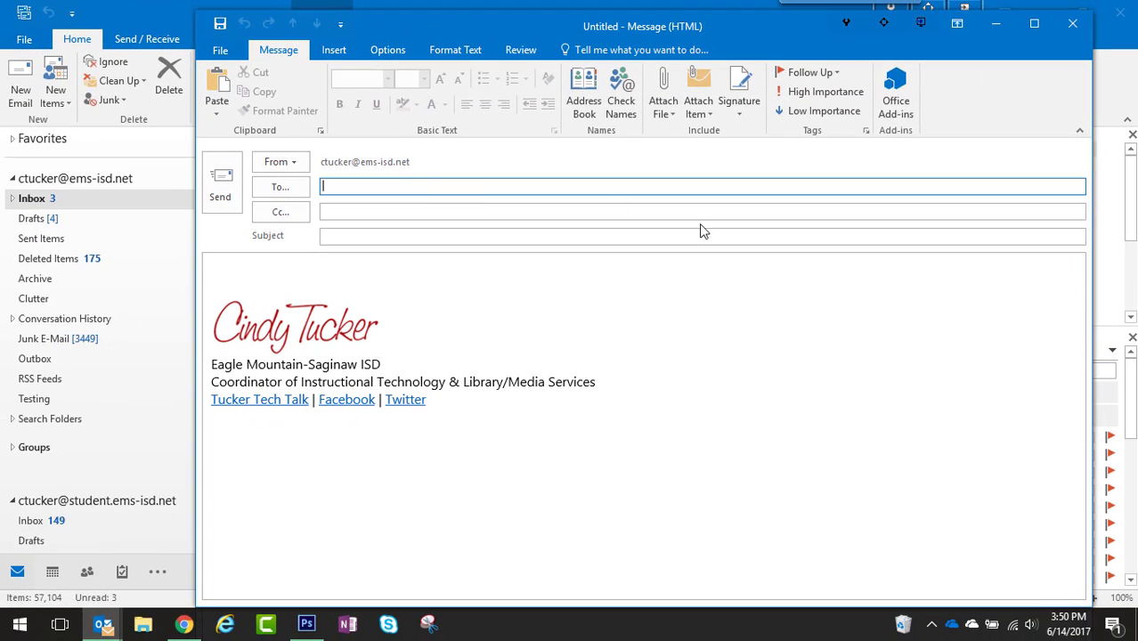
- Discard the open message, start a new email and apply the Badges signature to it
{"action": "left_click", "coordinate": [1072, 28]}
{"action": "left_click", "coordinate": [22, 90]}
{"action": "left_click", "coordinate": [740, 107]}
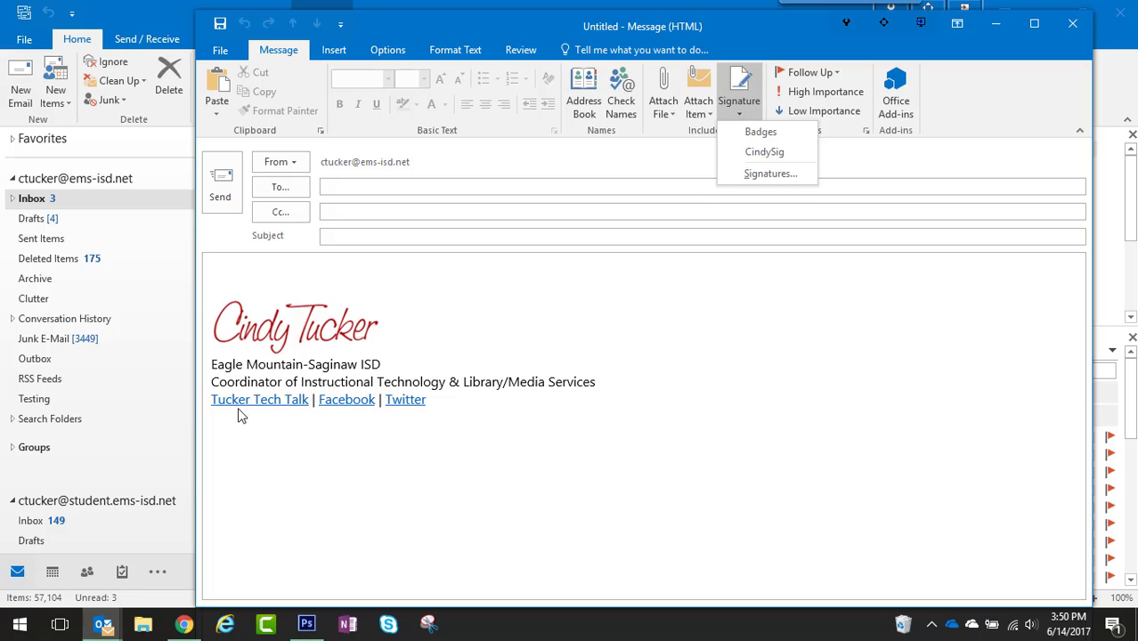
{"action": "left_click", "coordinate": [762, 134]}
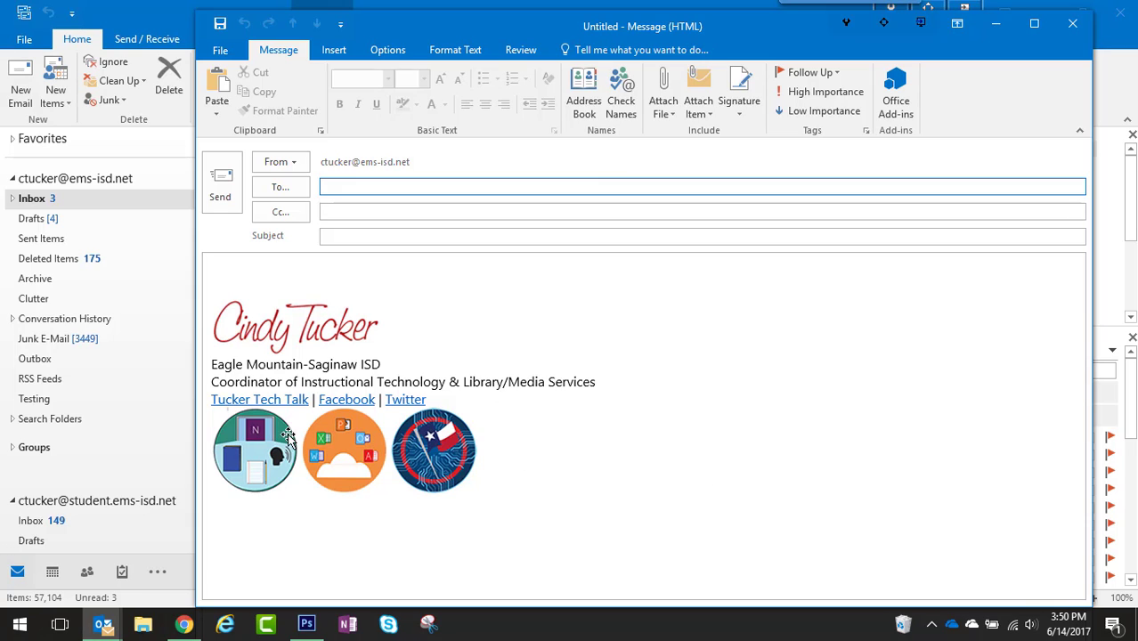
- Set Badges as the default signature for new messages in the signature settings
{"action": "left_click", "coordinate": [746, 109]}
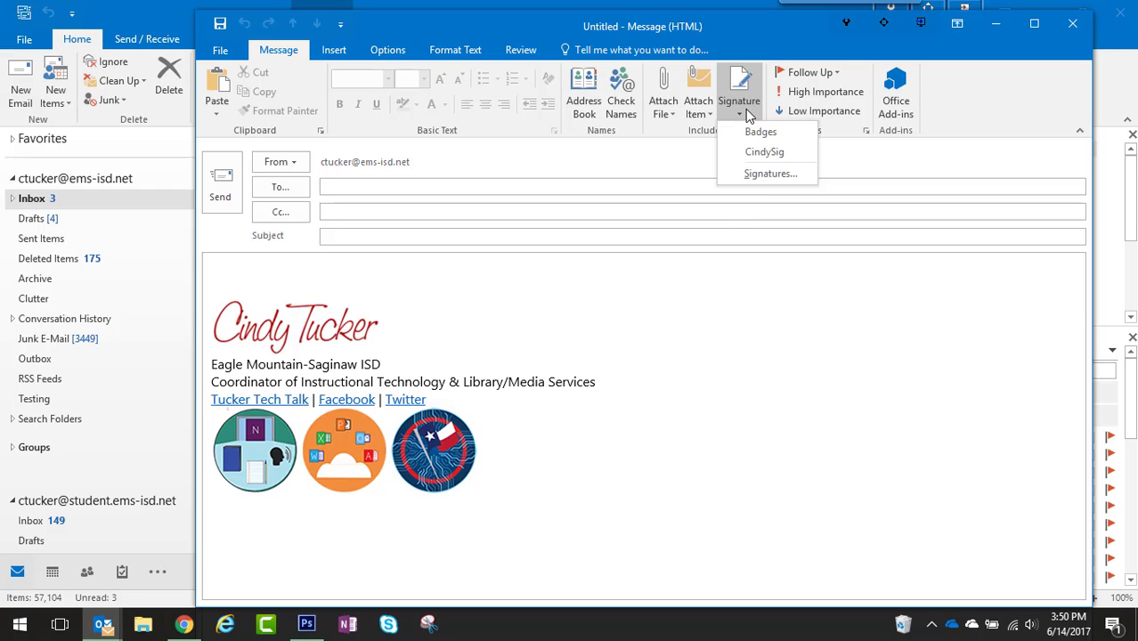
{"action": "left_click", "coordinate": [757, 175]}
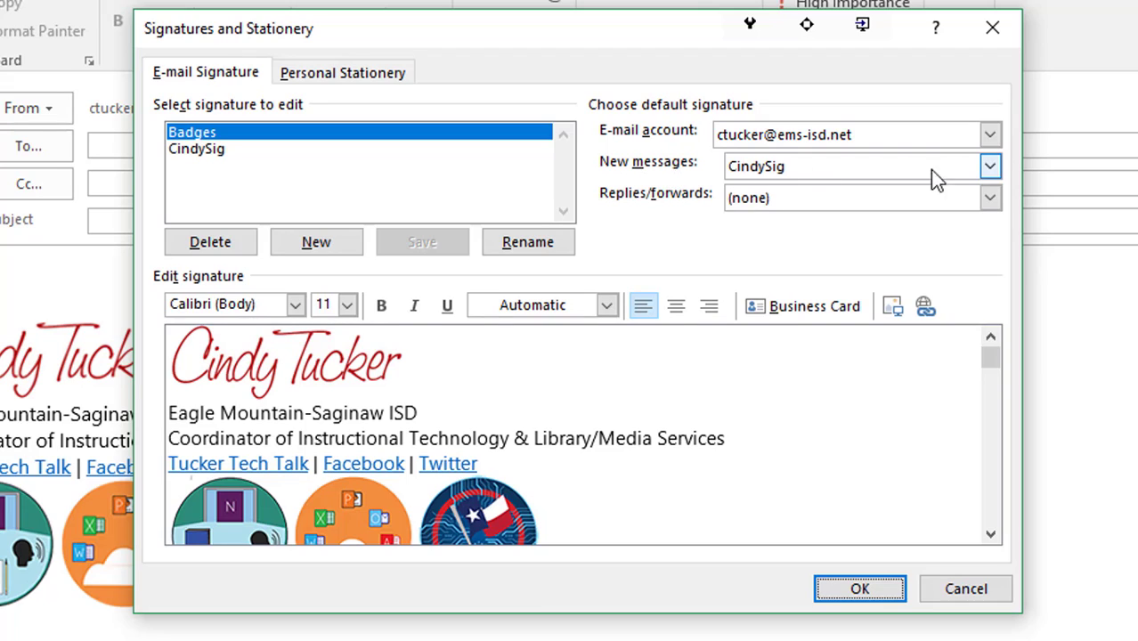
{"action": "left_click", "coordinate": [990, 167]}
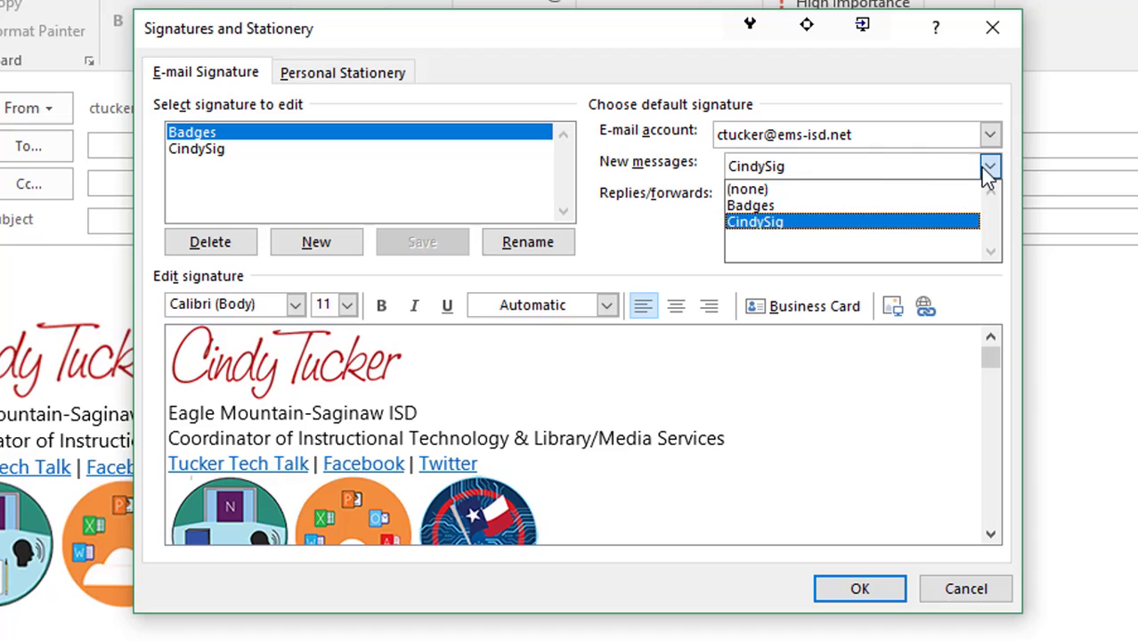
{"action": "left_click", "coordinate": [845, 206]}
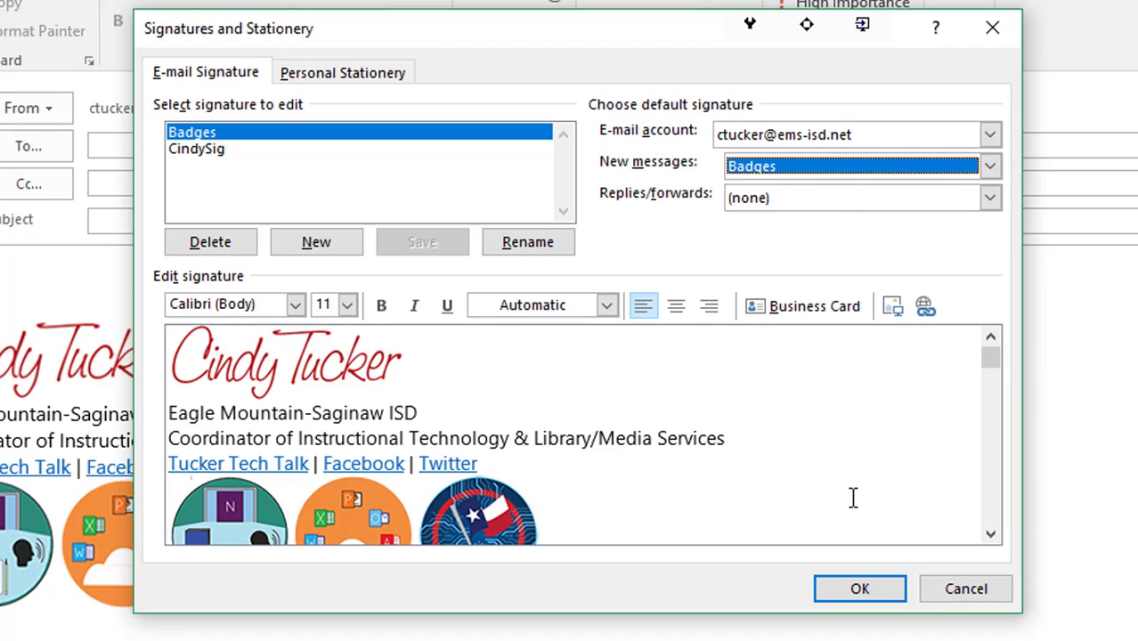